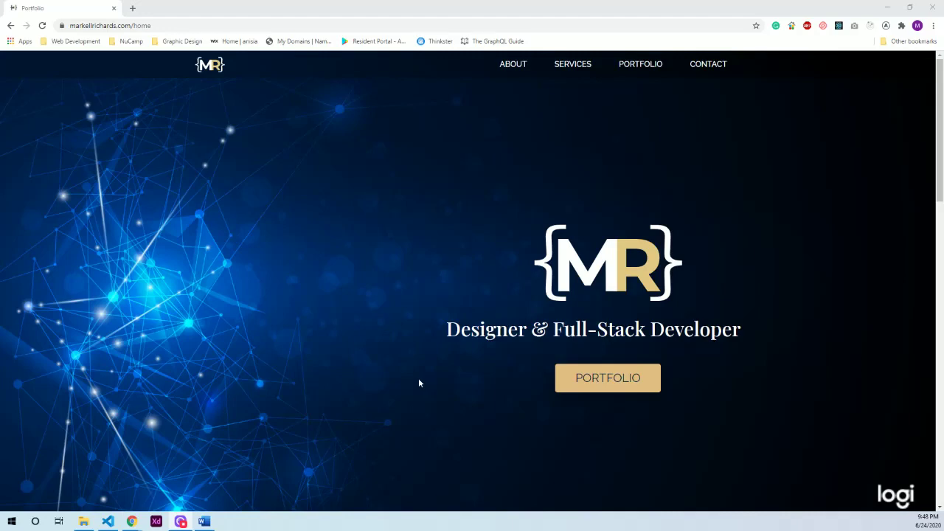
Step: Examine the portfolio home page from the hero banner through the skill cards, Services At A Glance section and footer
scroll(419, 383, down, 5)
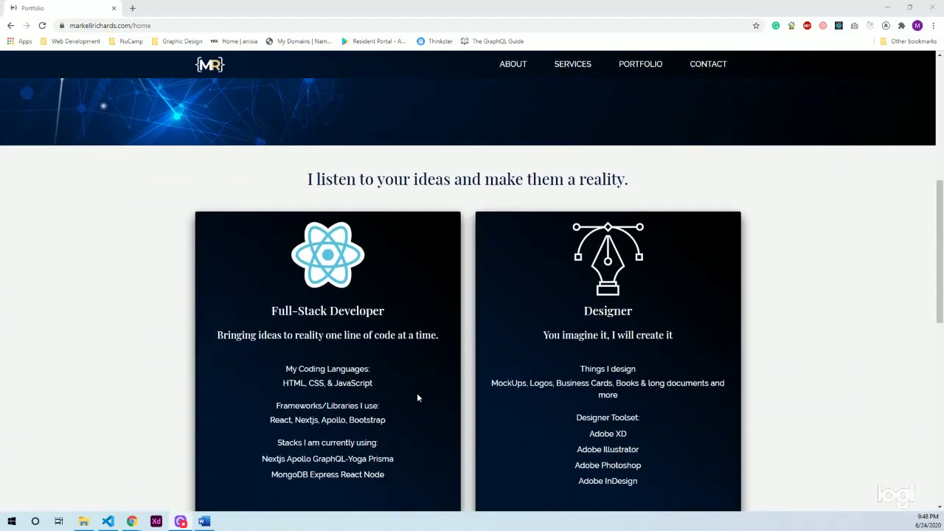
scroll(417, 398, down, 1)
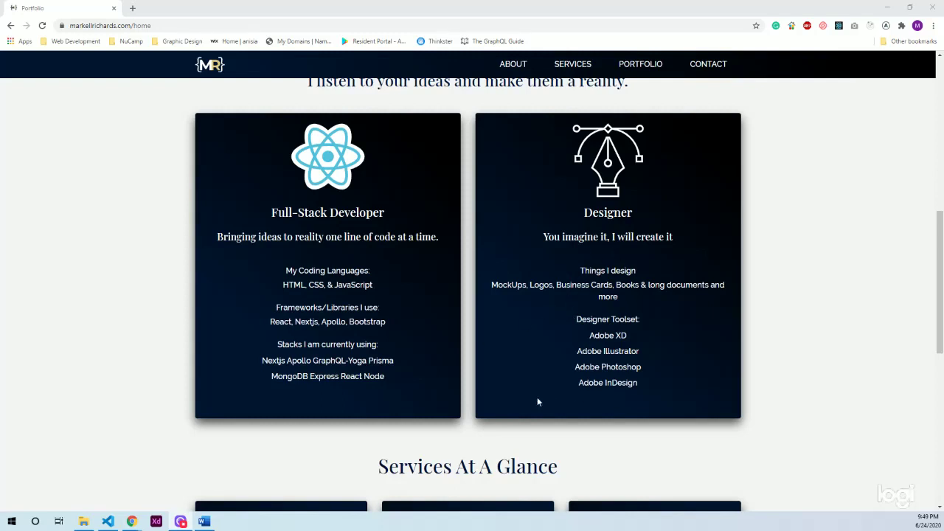
scroll(537, 402, down, 3)
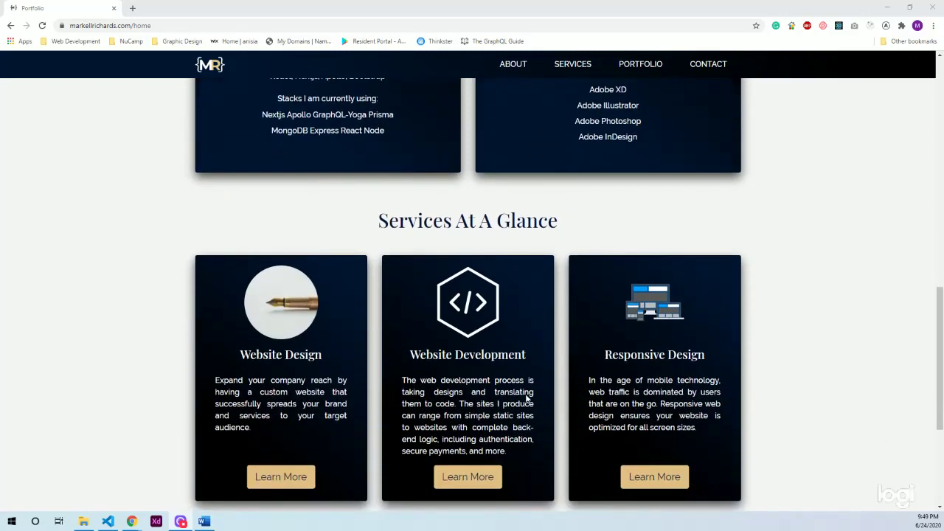
scroll(527, 397, down, 1)
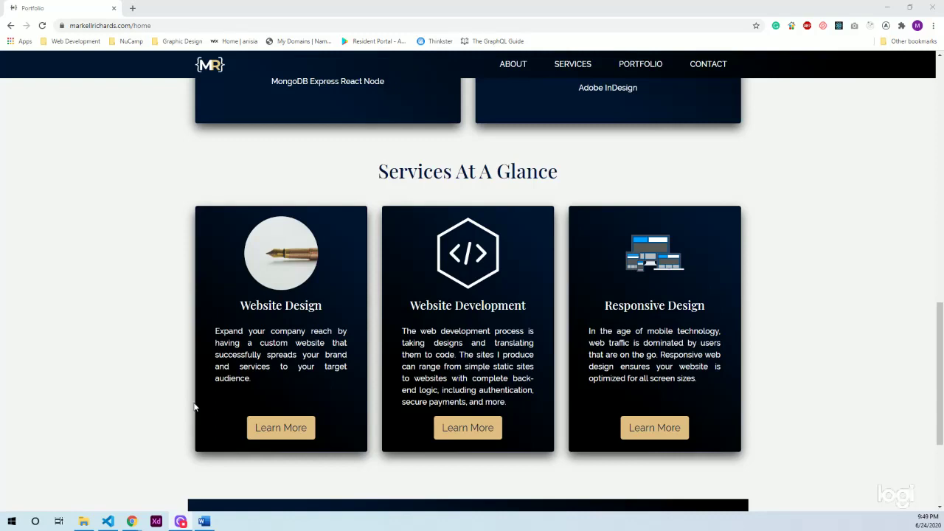
scroll(195, 395, down, 1)
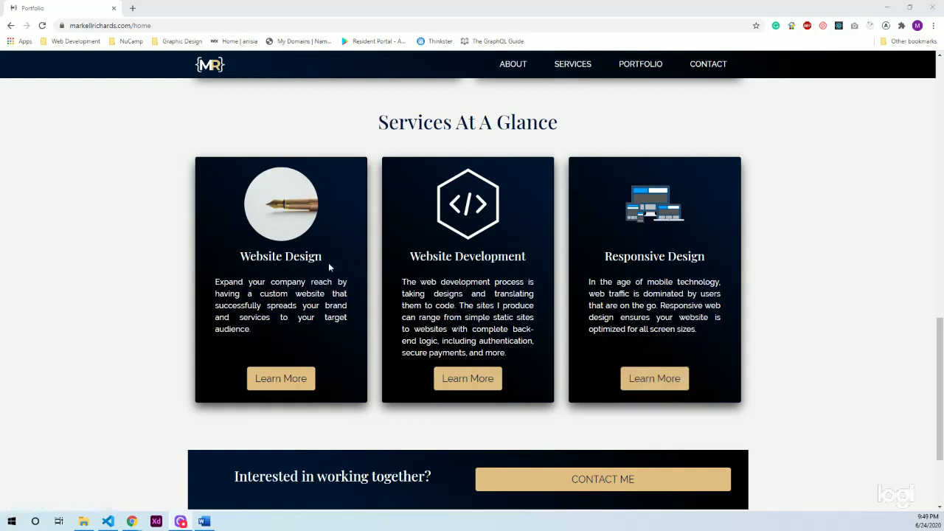
scroll(424, 279, down, 3)
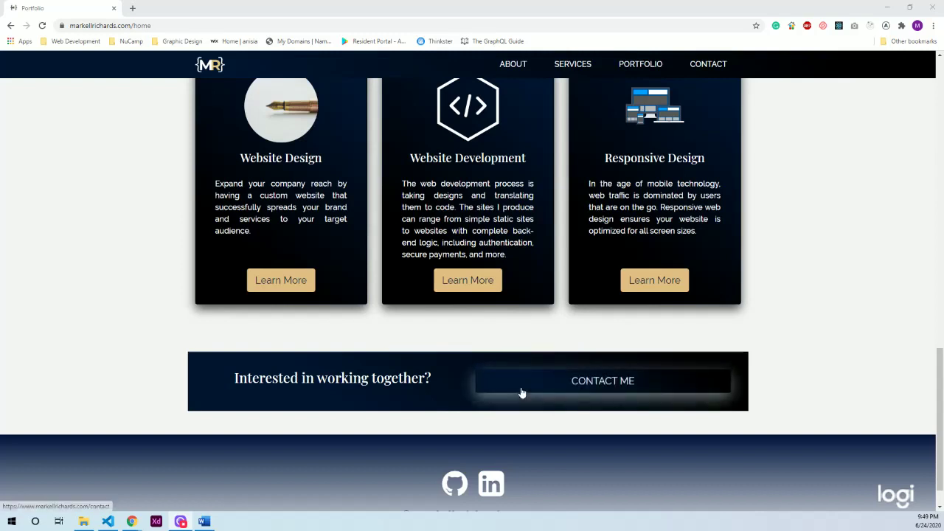
scroll(413, 413, down, 1)
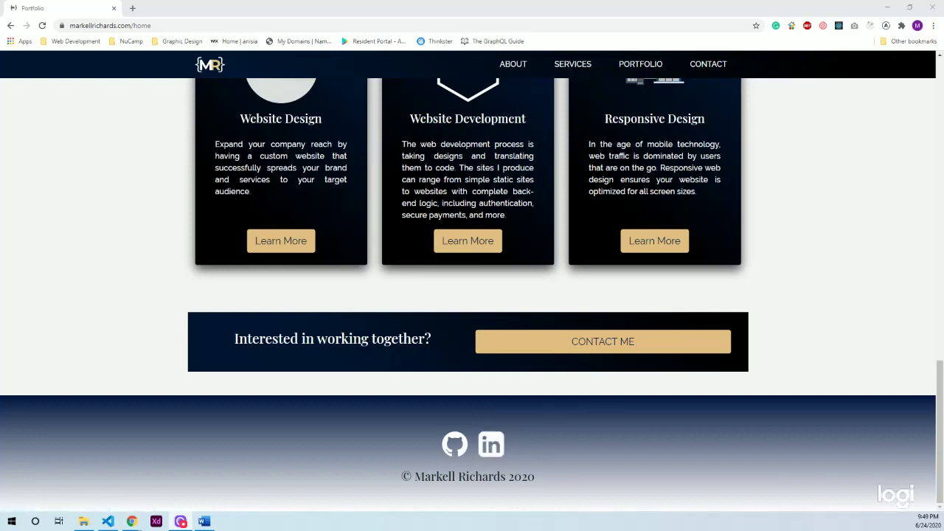
Step: Open the résumé PDF from the About page, and return to the portfolio site
click(515, 66)
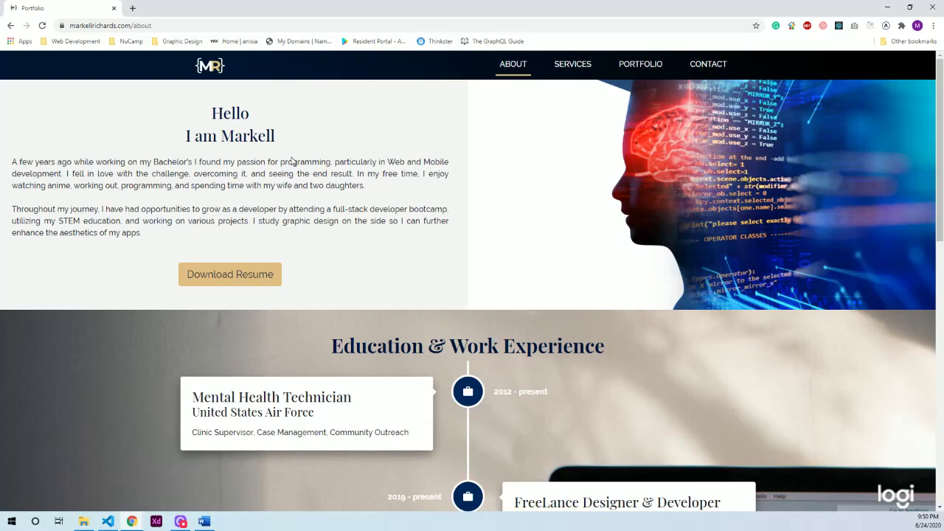
click(269, 275)
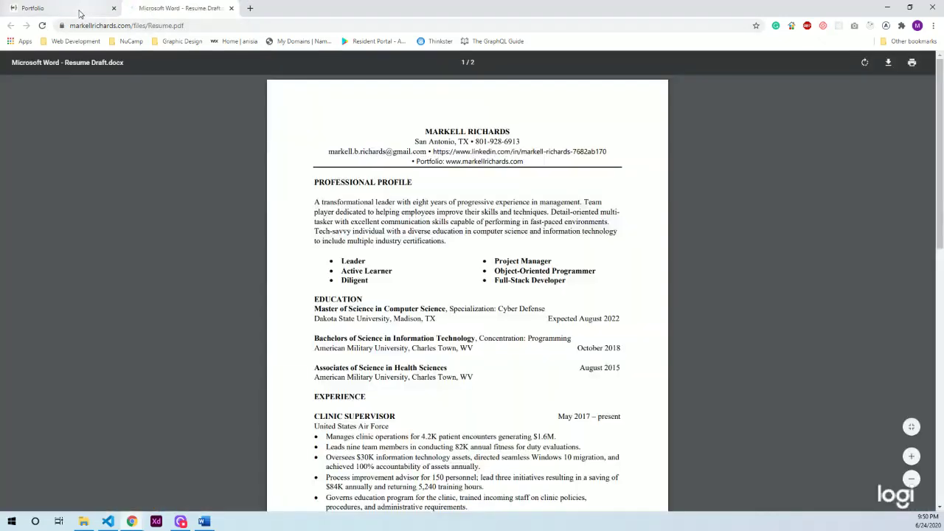
click(80, 14)
Step: Examine the Education & Work Experience timeline on the About page, from the most recent entries down to the earliest
scroll(464, 257, down, 2)
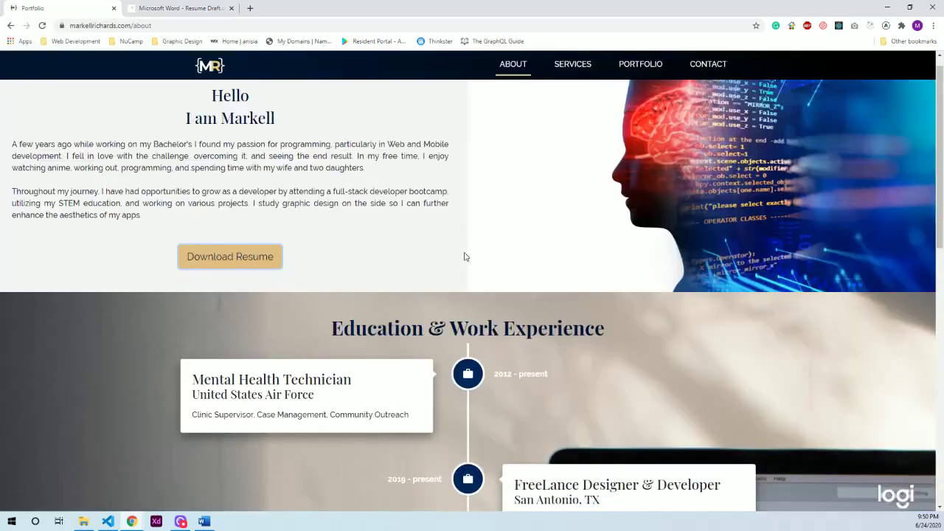
scroll(458, 277, down, 2)
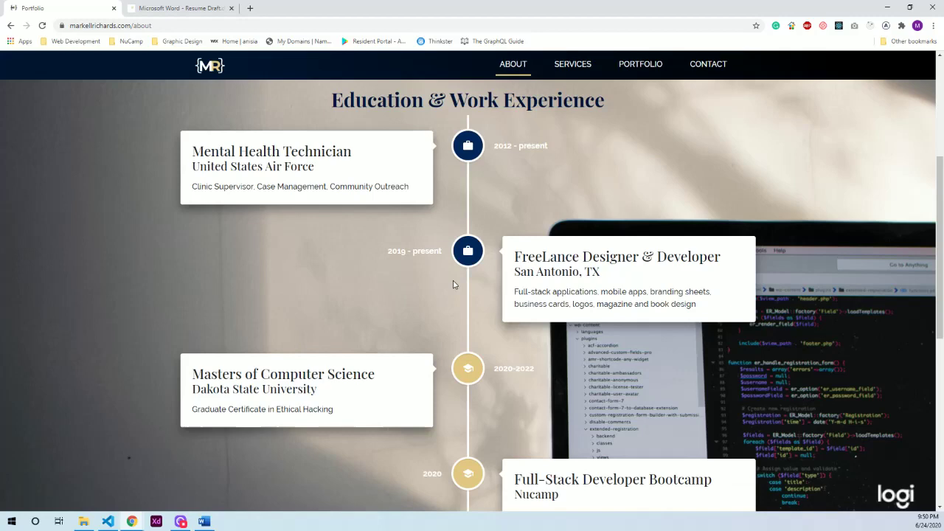
scroll(453, 281, down, 2)
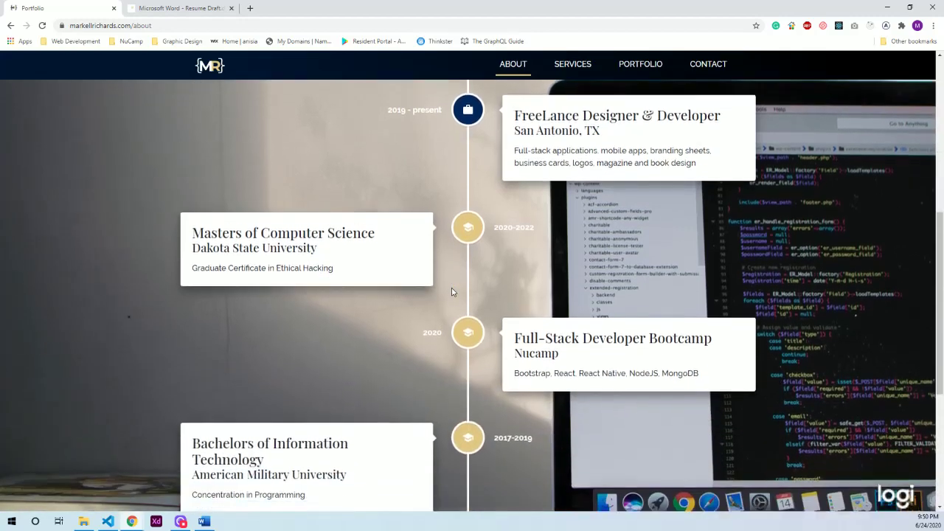
scroll(452, 288, down, 3)
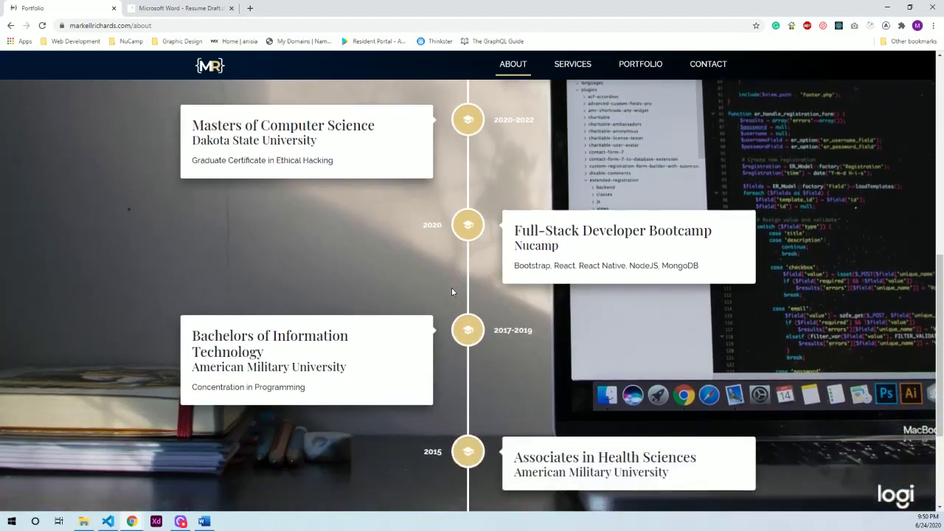
scroll(452, 291, down, 1)
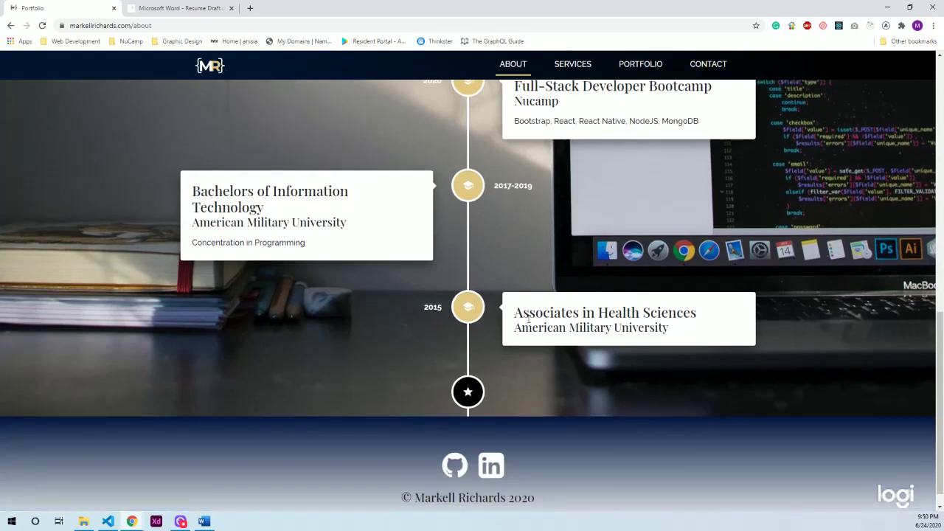
scroll(539, 301, up, 1)
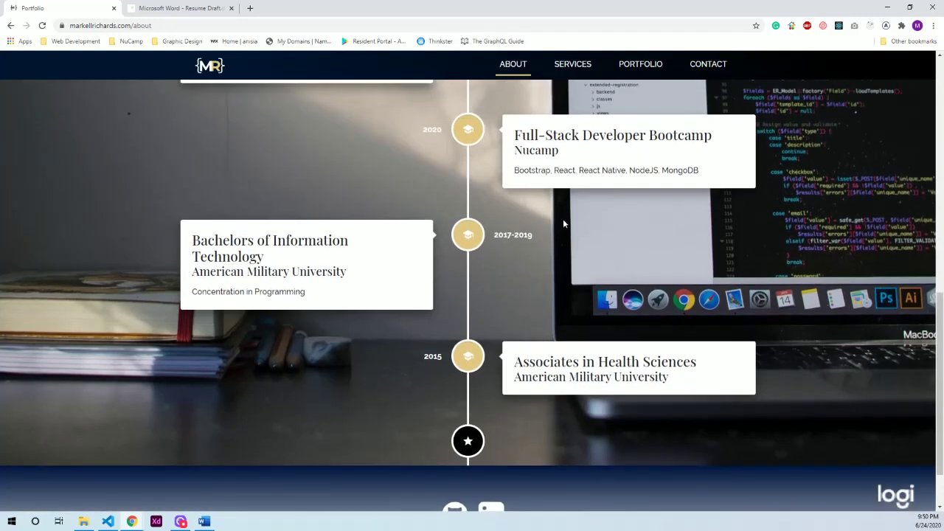
scroll(555, 316, up, 1)
scroll(554, 313, up, 4)
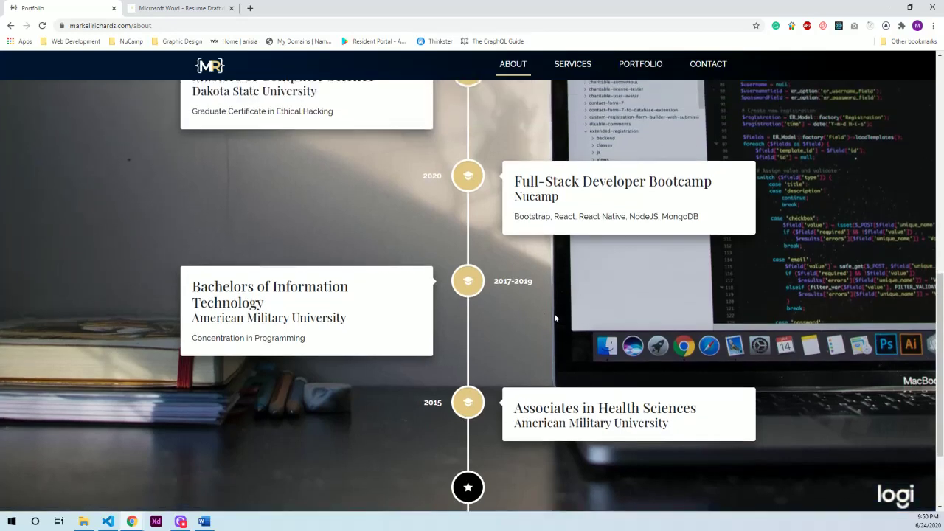
scroll(554, 315, up, 1)
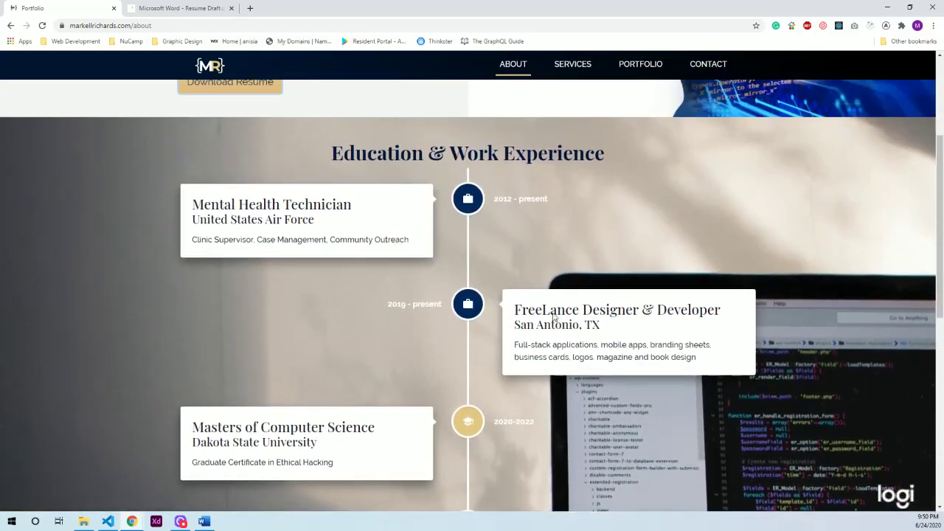
scroll(552, 316, down, 3)
scroll(550, 314, down, 3)
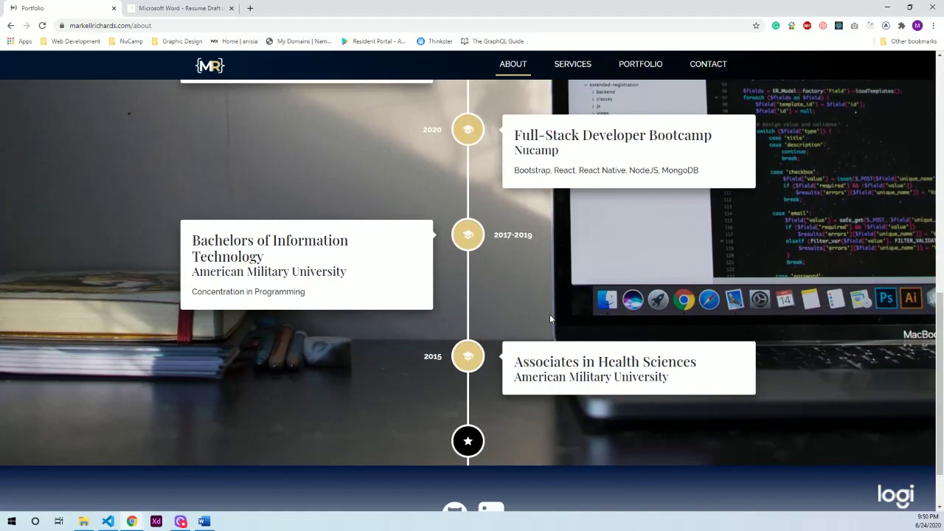
scroll(549, 318, up, 3)
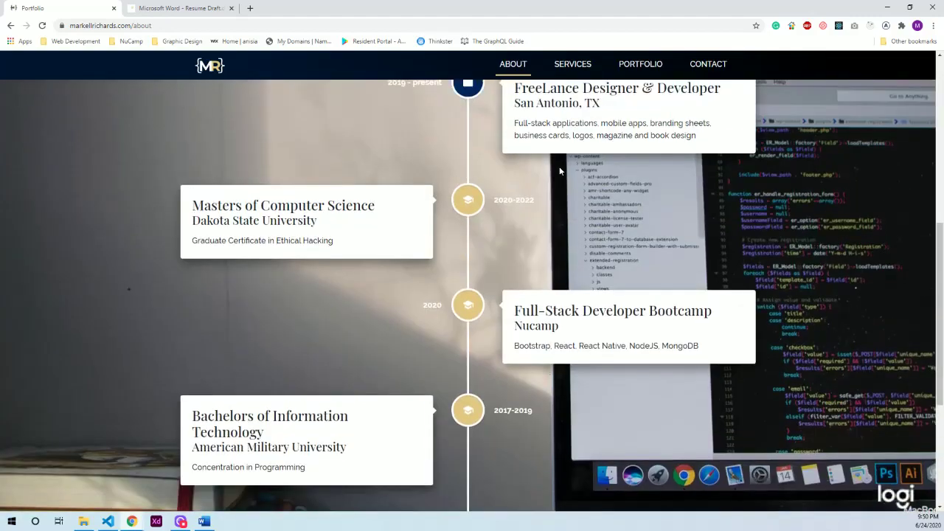
Step: Open the Services page and review all the service cards, including Redesign Websites and Website to Mobile App
click(573, 68)
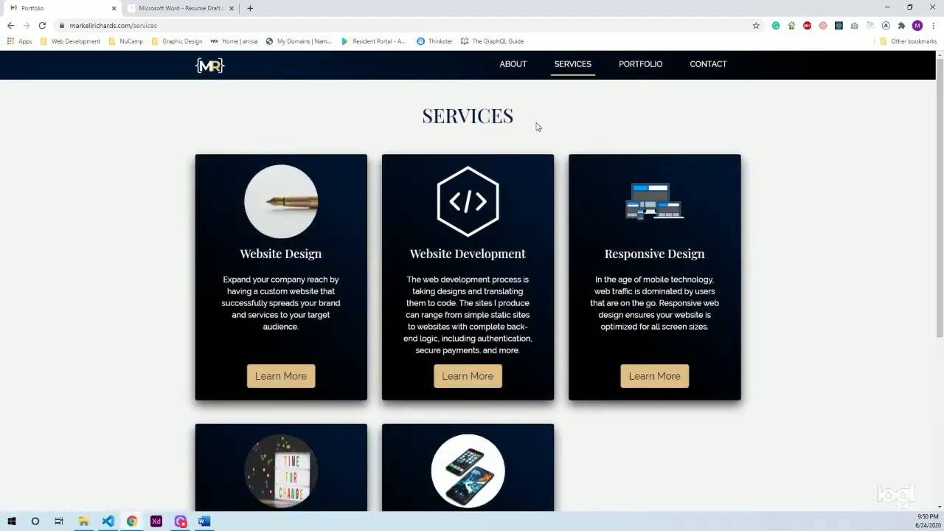
scroll(536, 131, down, 1)
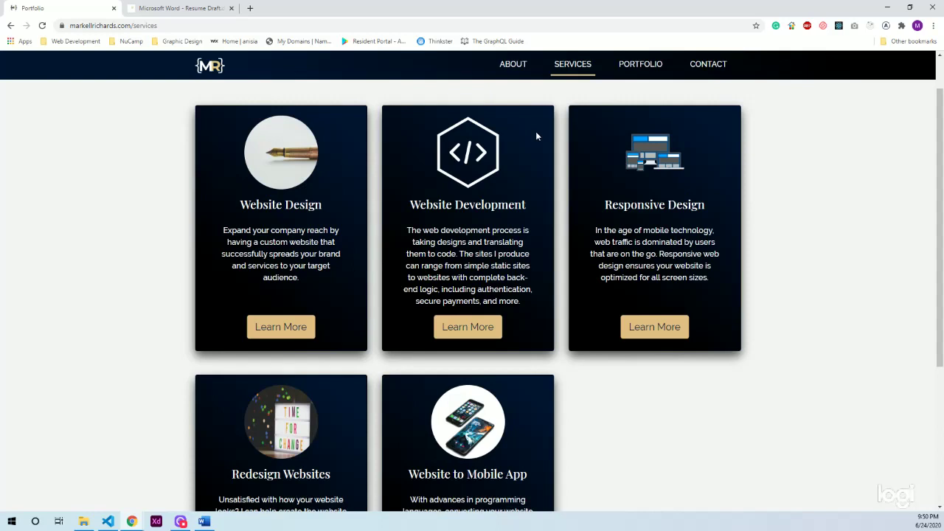
scroll(317, 302, down, 1)
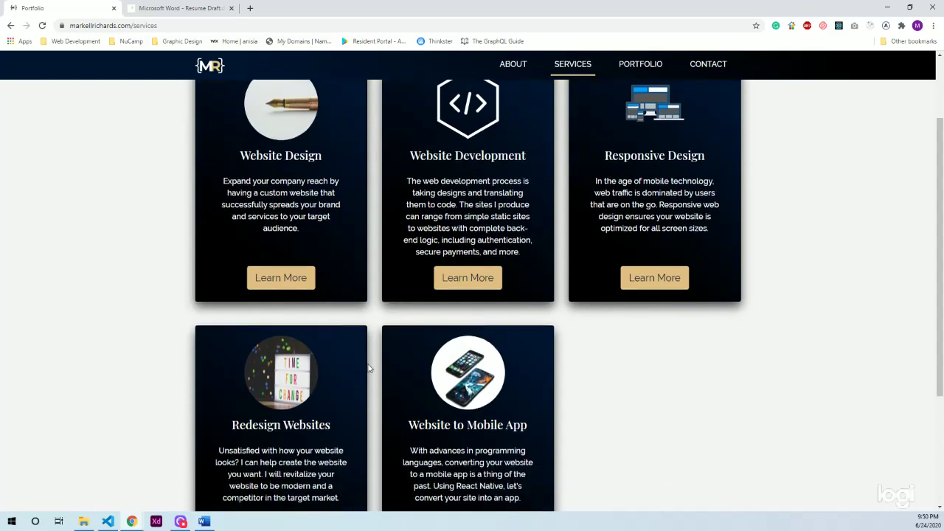
scroll(590, 347, down, 1)
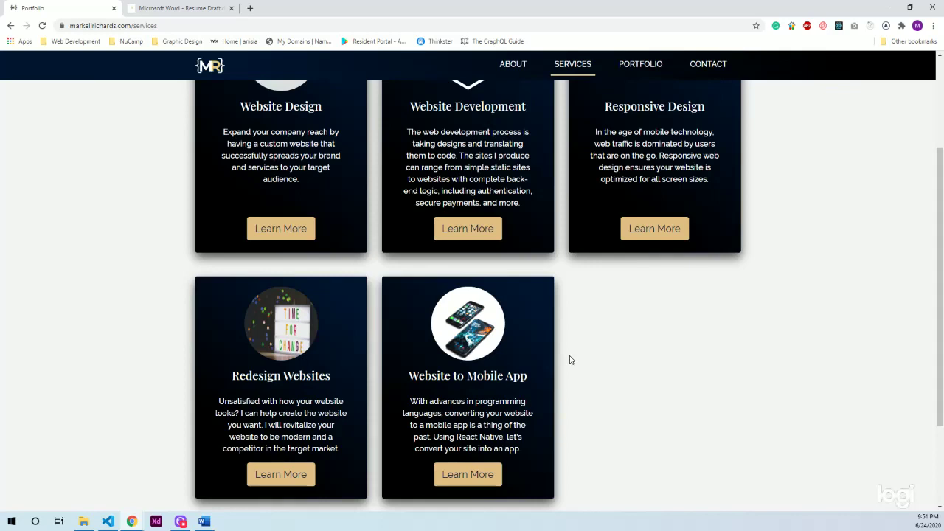
scroll(395, 353, up, 2)
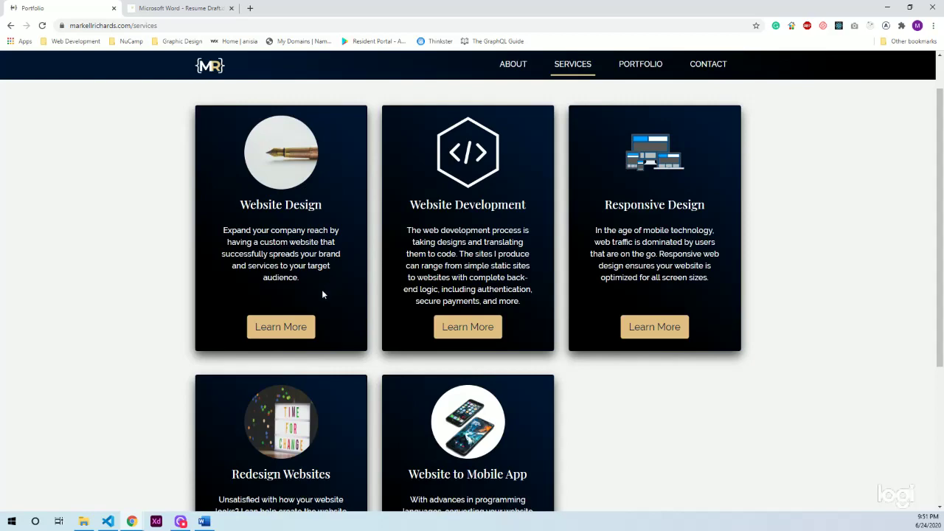
Step: Open the Website Design service details and review its heading, description and What I offer list
click(301, 329)
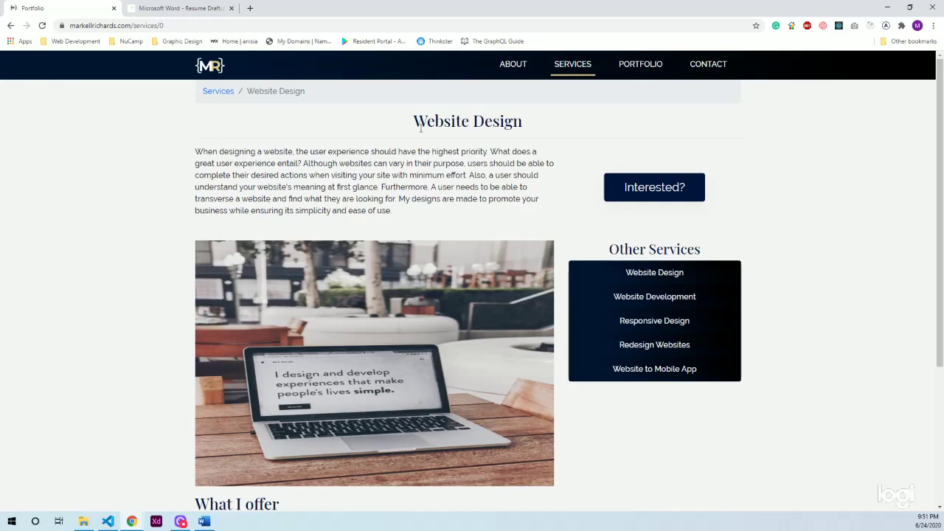
drag(408, 128, 539, 130)
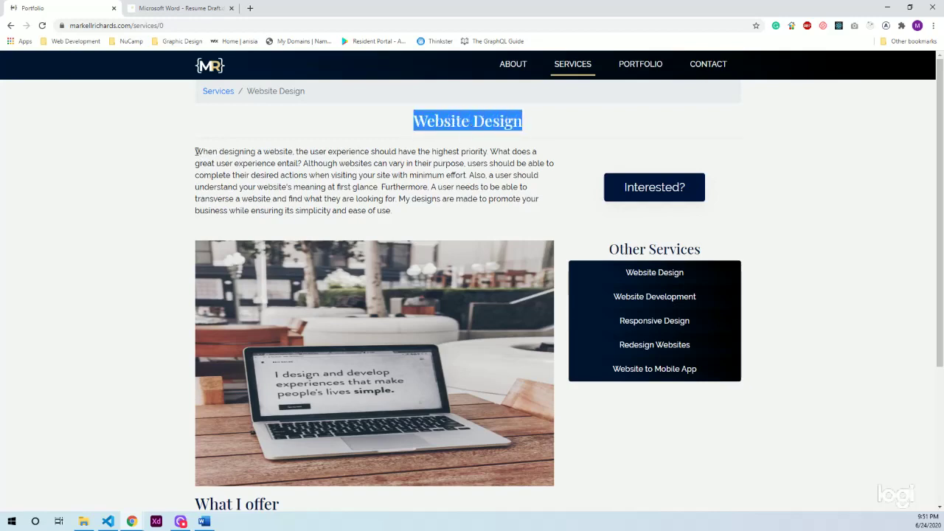
drag(196, 151, 410, 219)
scroll(411, 219, down, 1)
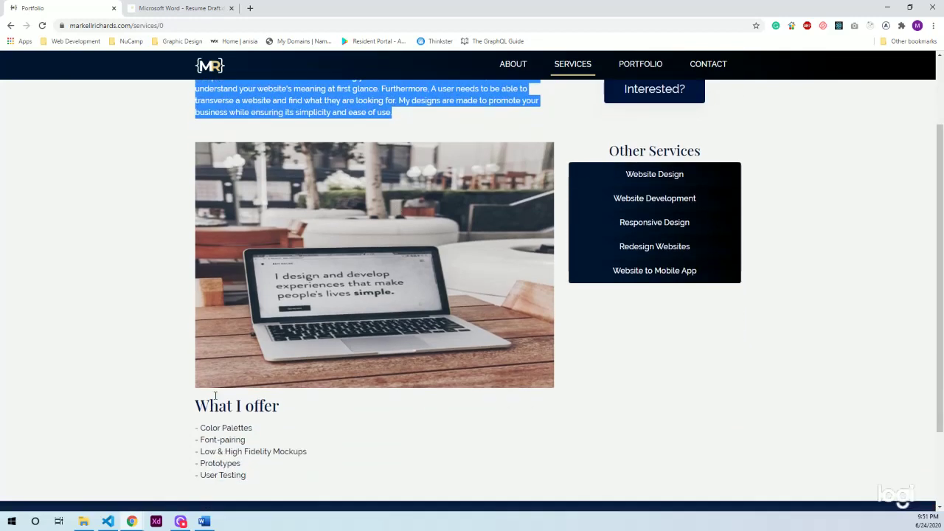
scroll(654, 384, up, 1)
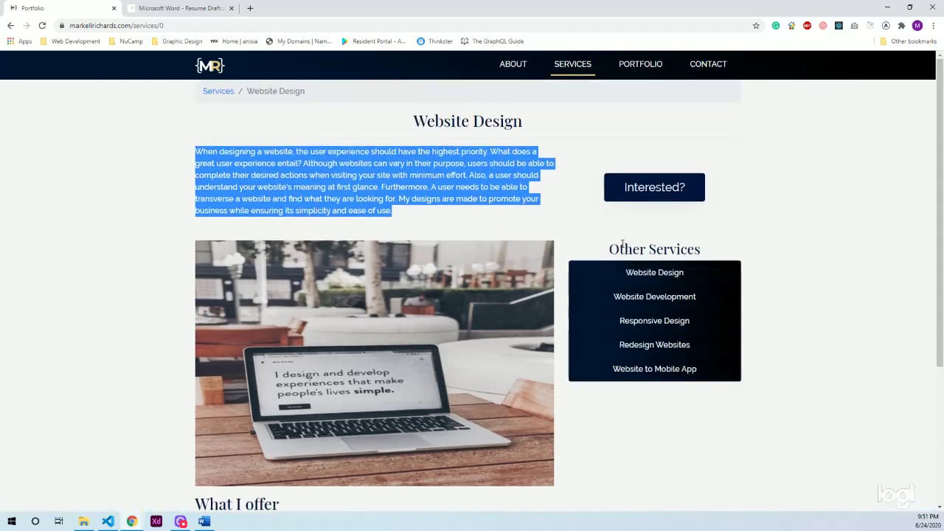
click(599, 155)
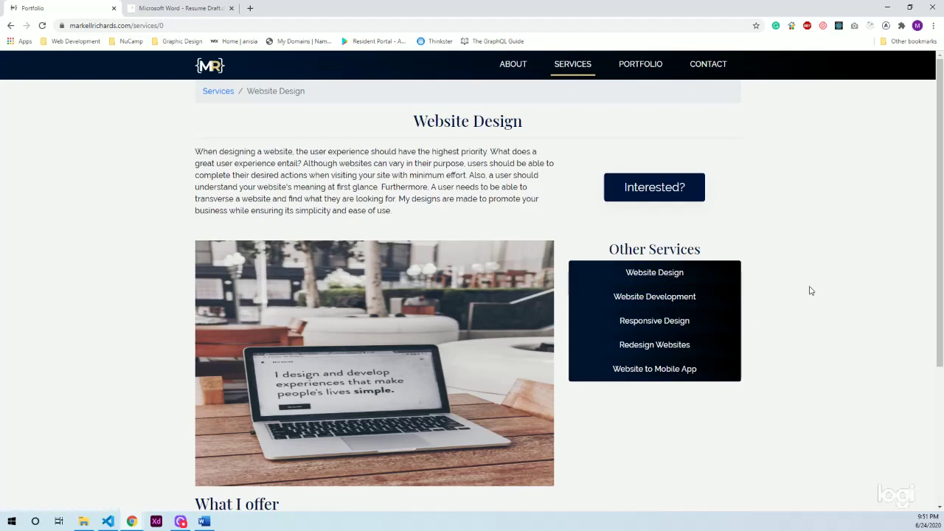
Step: View the Website Development and Responsive Design service pages, including their What I offer lists
click(693, 300)
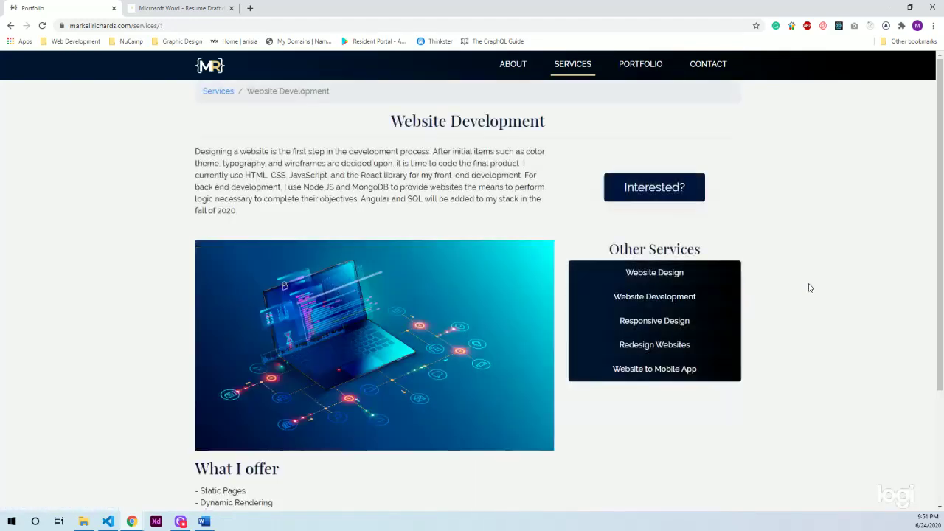
scroll(810, 287, down, 1)
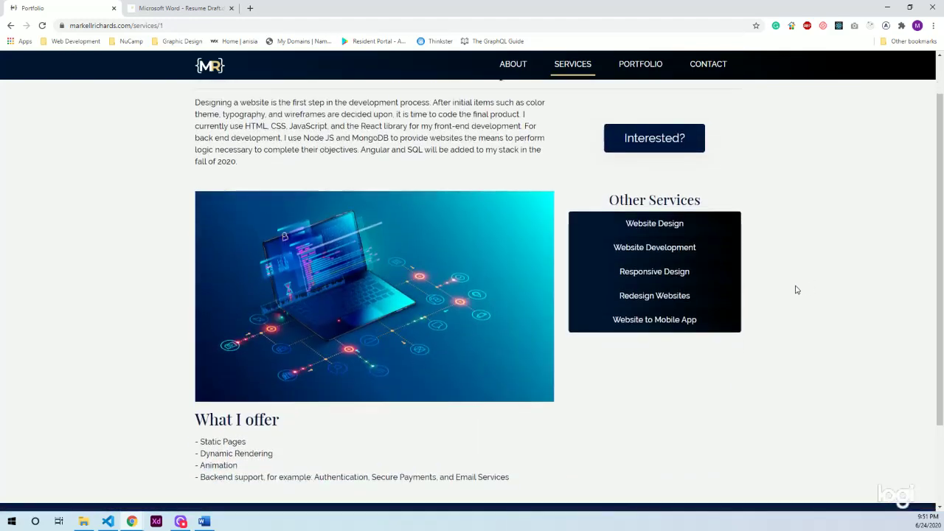
click(674, 276)
scroll(787, 290, down, 1)
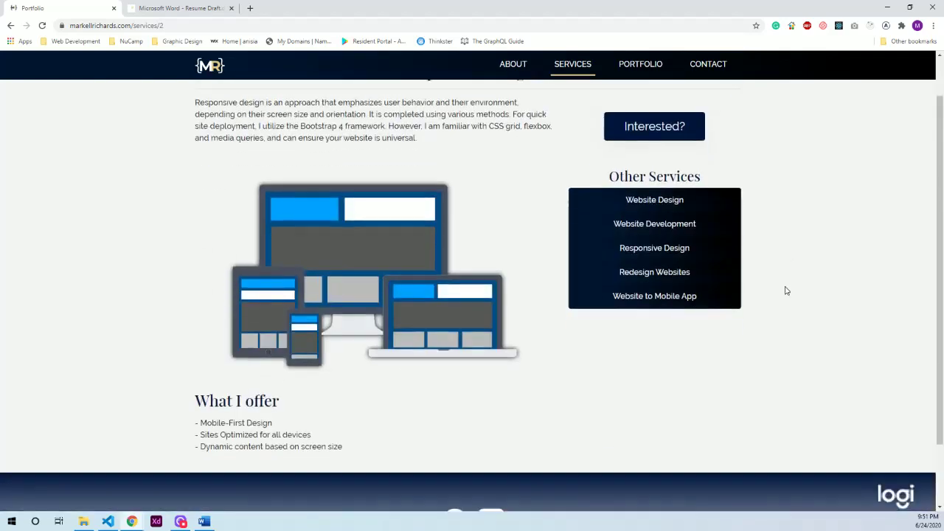
Step: View the Redesign Websites and Website to Mobile App service pages
click(666, 274)
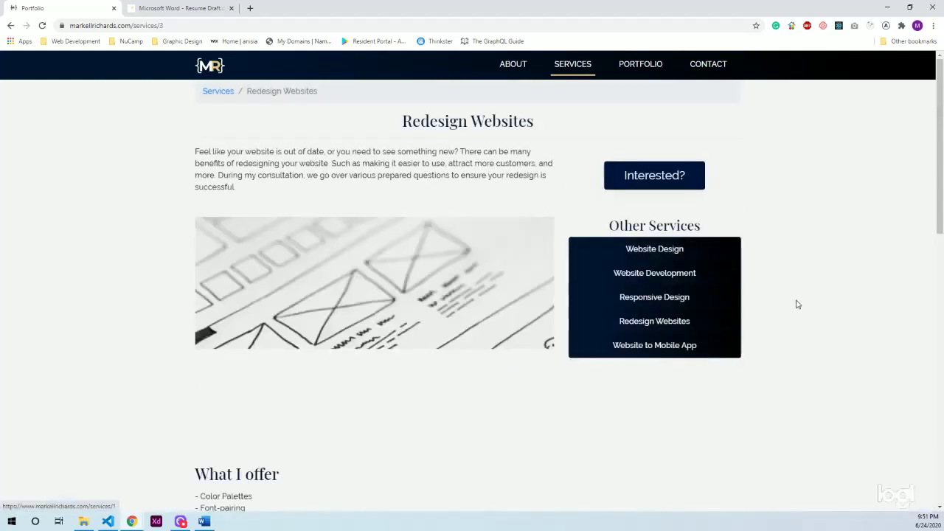
click(655, 296)
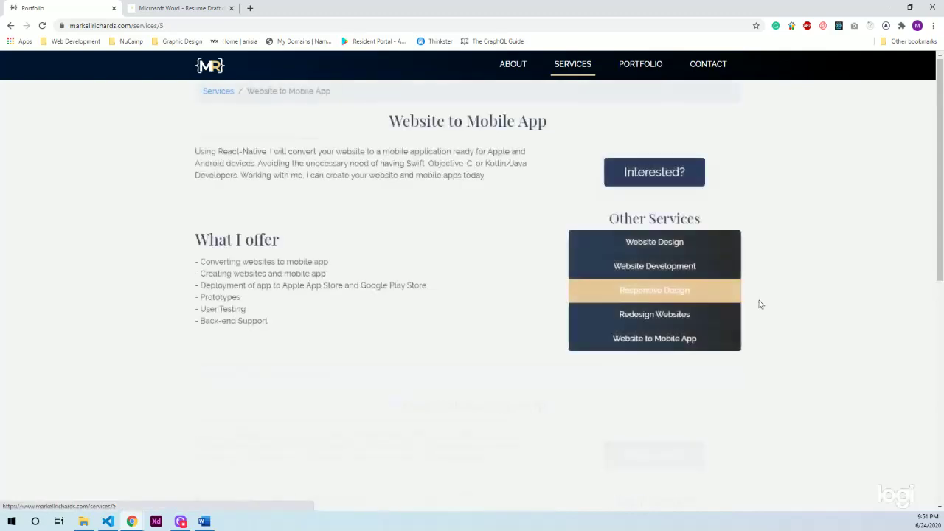
scroll(786, 301, down, 2)
scroll(786, 301, up, 5)
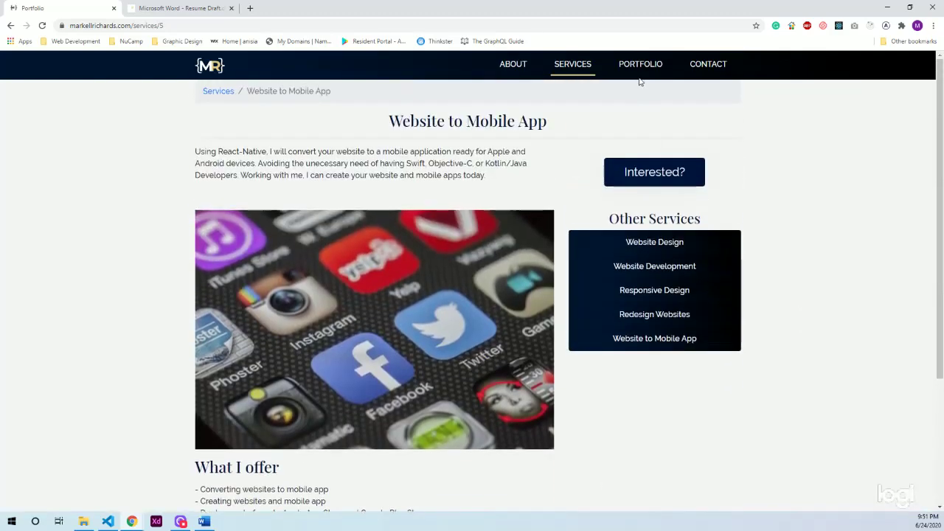
Step: Open the Portfolio page and view its Web Development and Graphic & UI/UX Design projects
click(641, 64)
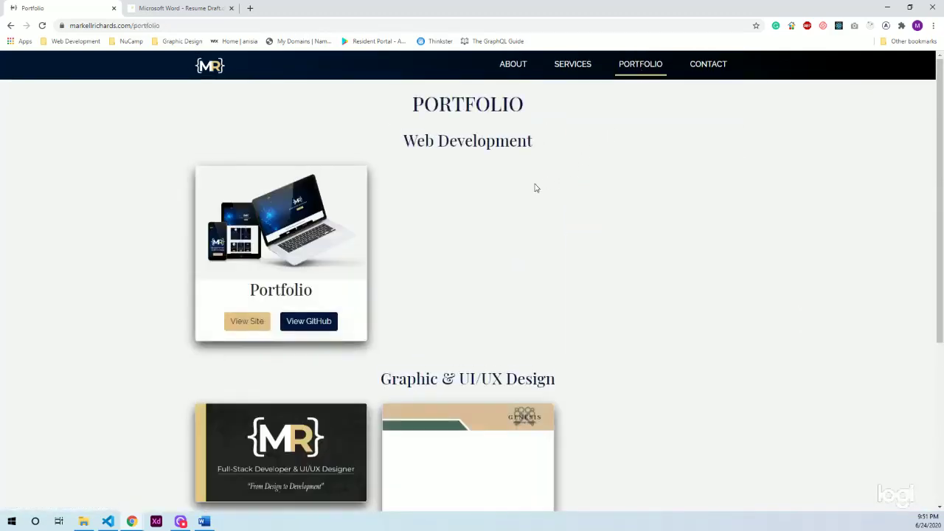
scroll(516, 200, down, 1)
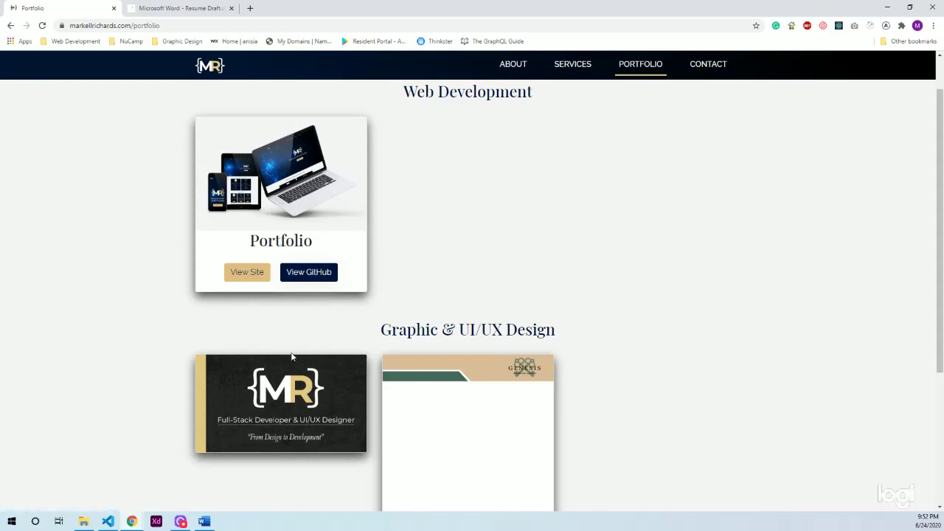
Step: Switch to Visual Studio Code and examine how PortfolioComponent.js filters and renders projects in the web and graphic categories
click(109, 519)
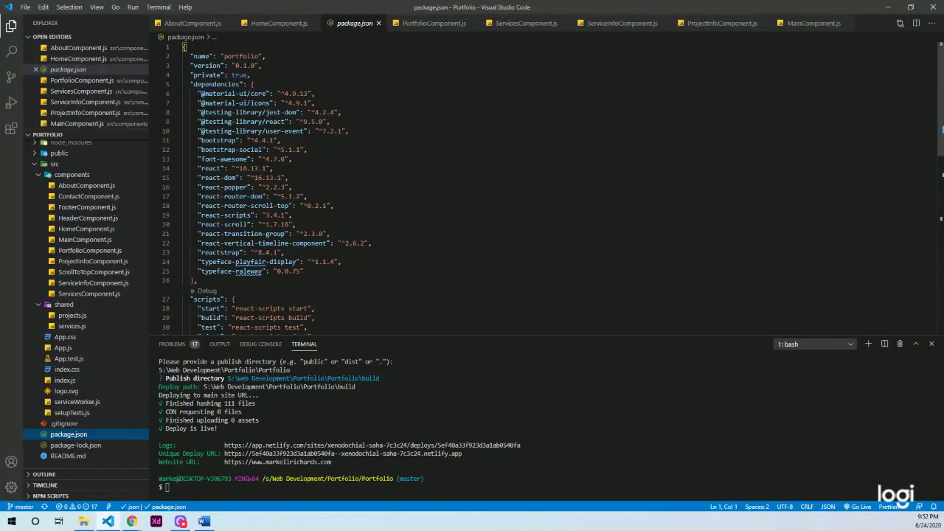
click(433, 23)
scroll(246, 209, down, 2)
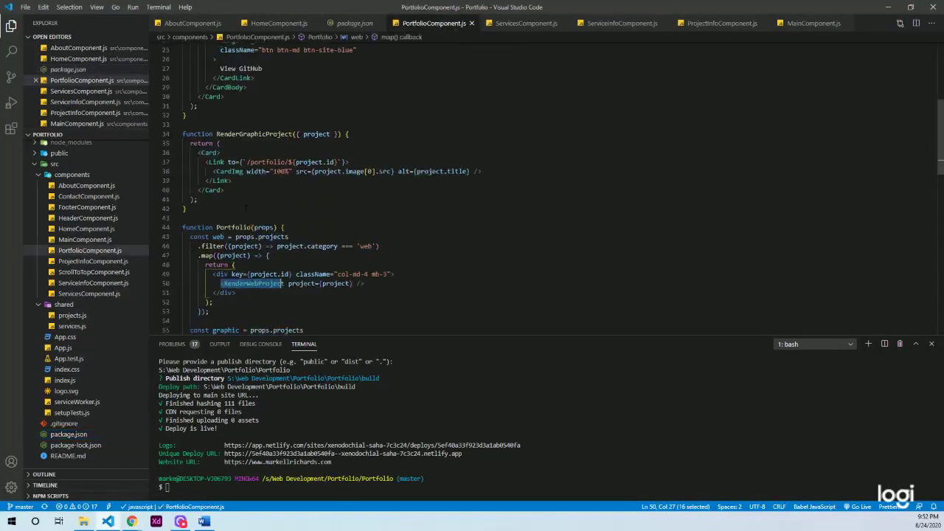
scroll(246, 208, down, 1)
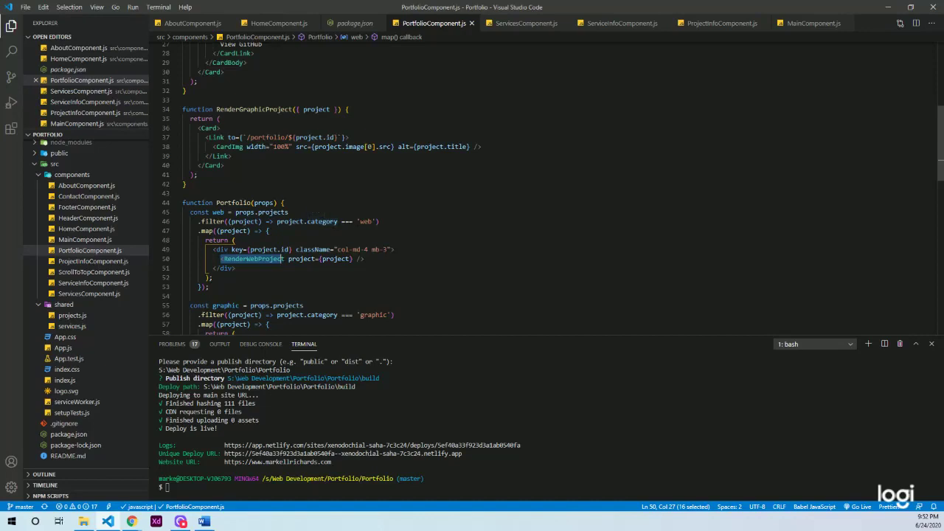
scroll(326, 230, down, 2)
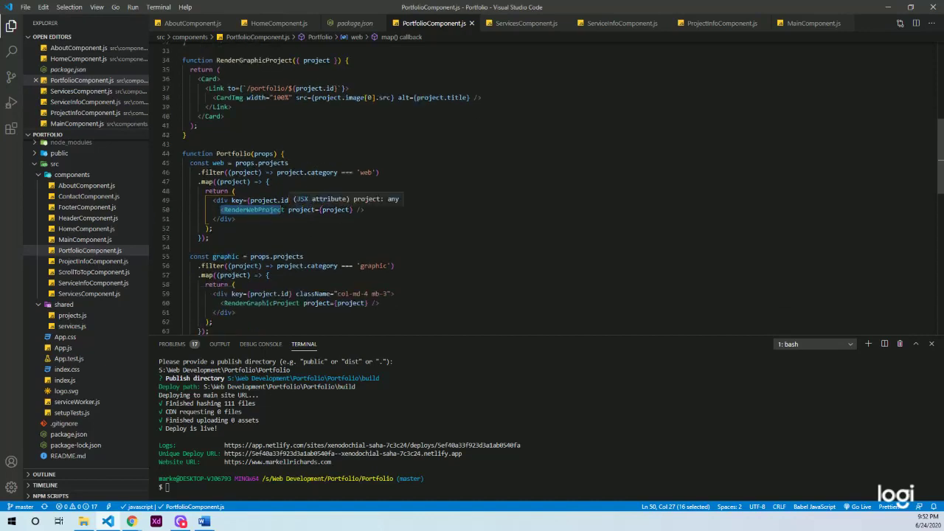
click(281, 212)
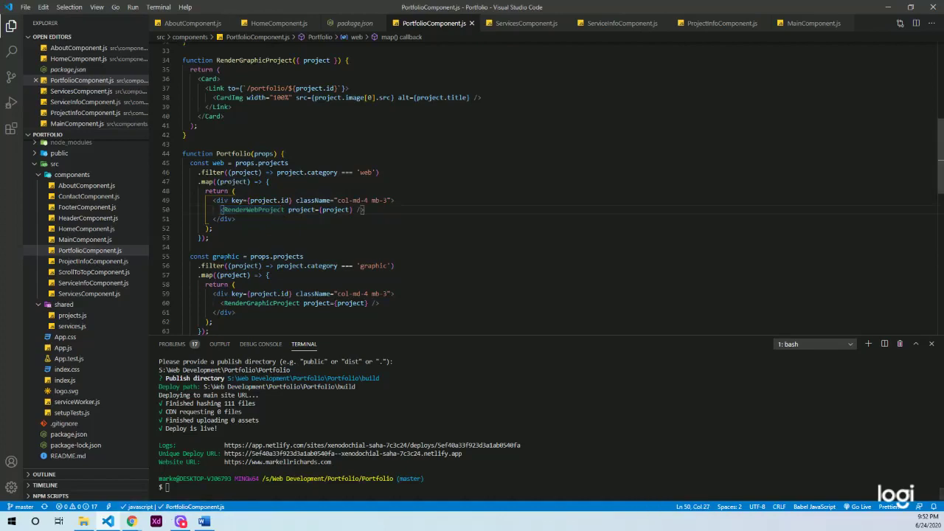
double_click(375, 266)
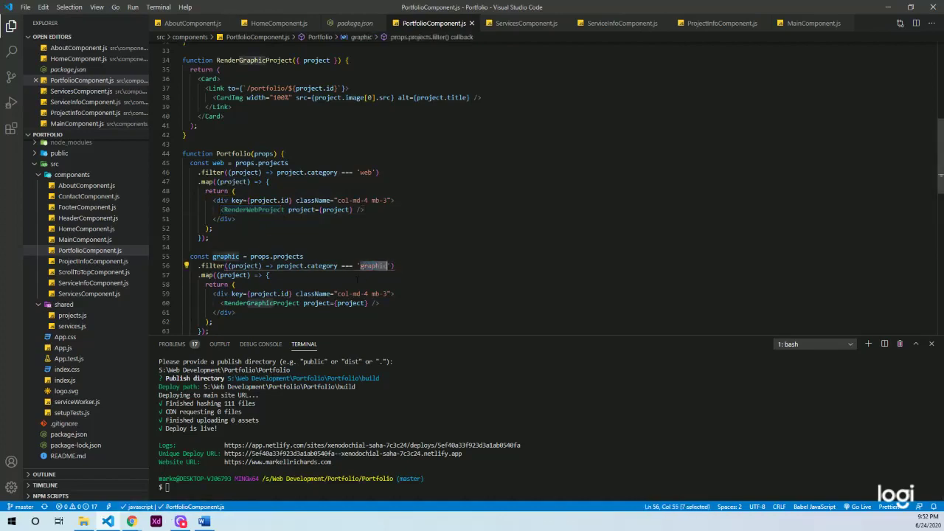
Step: Switch back to the portfolio site in Chrome and review the Portfolio project's details, from Description to Notable Features
mouse_move(135, 508)
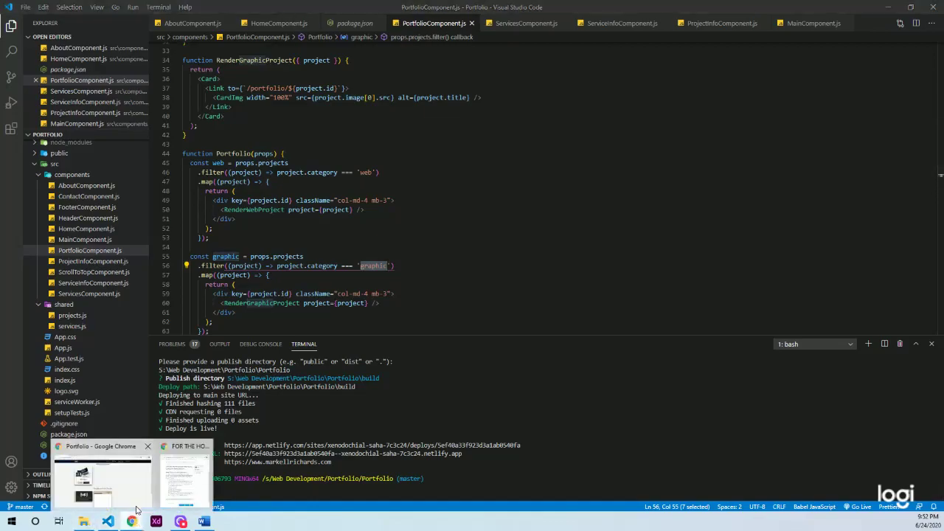
click(133, 476)
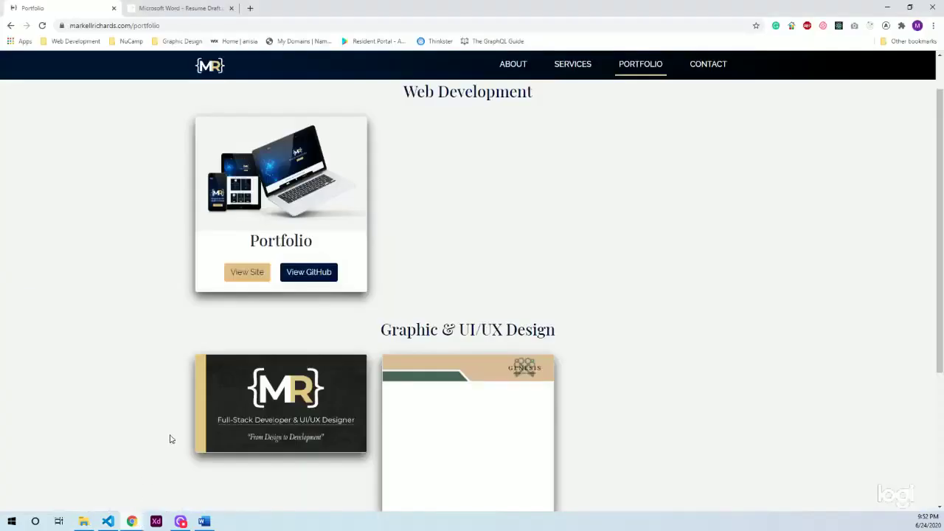
click(316, 196)
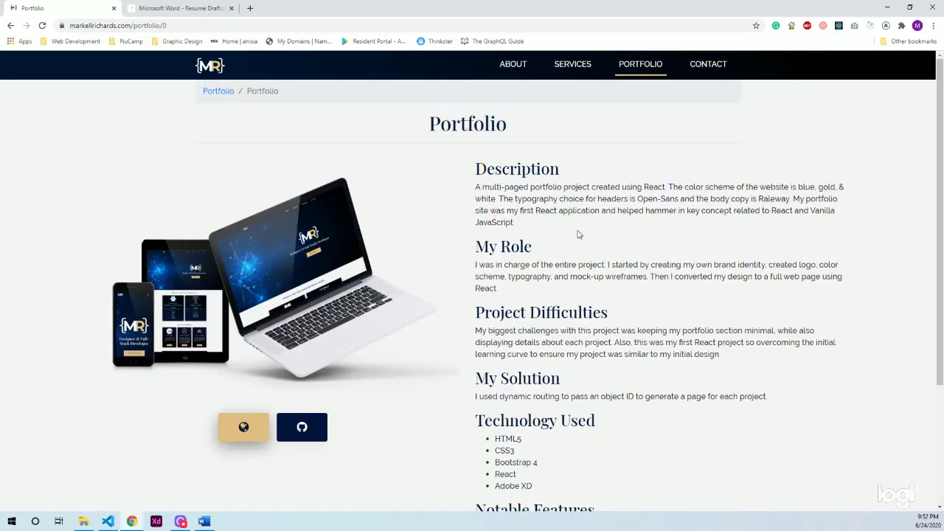
scroll(547, 241, down, 1)
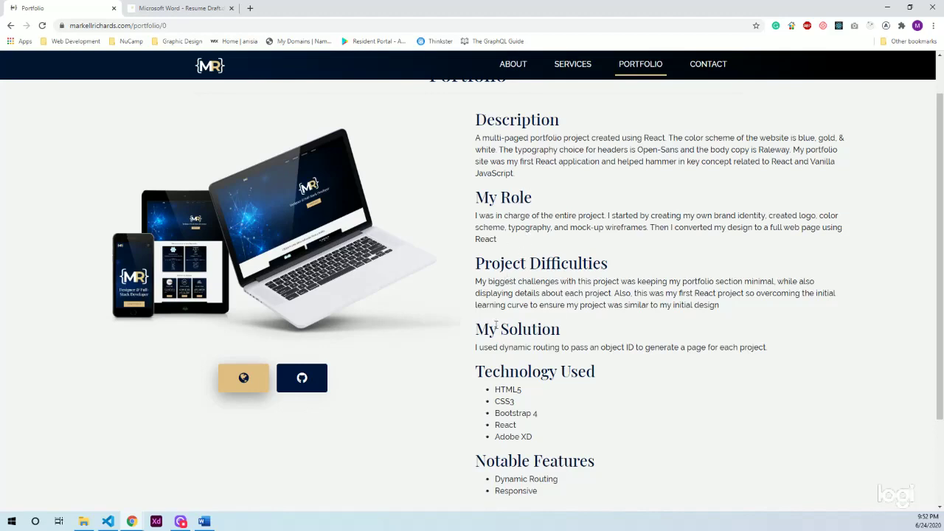
scroll(502, 332, down, 1)
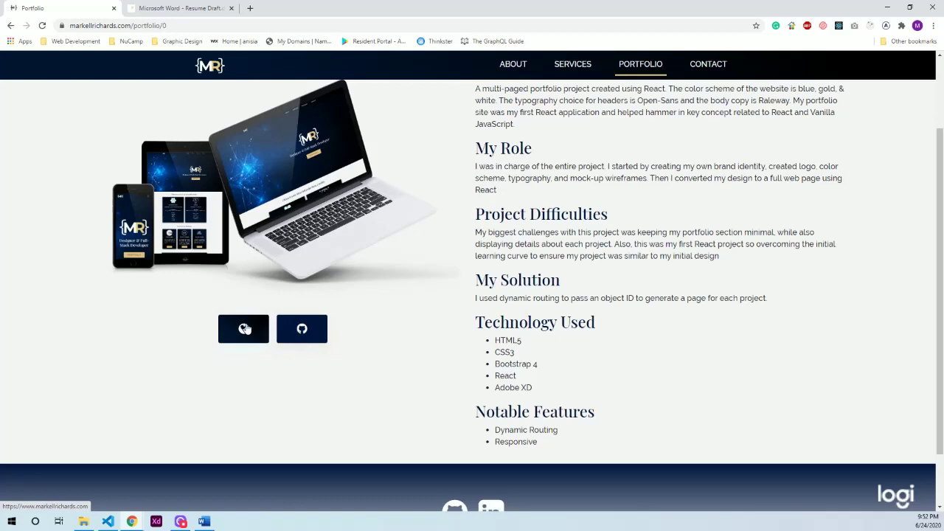
scroll(383, 160, up, 2)
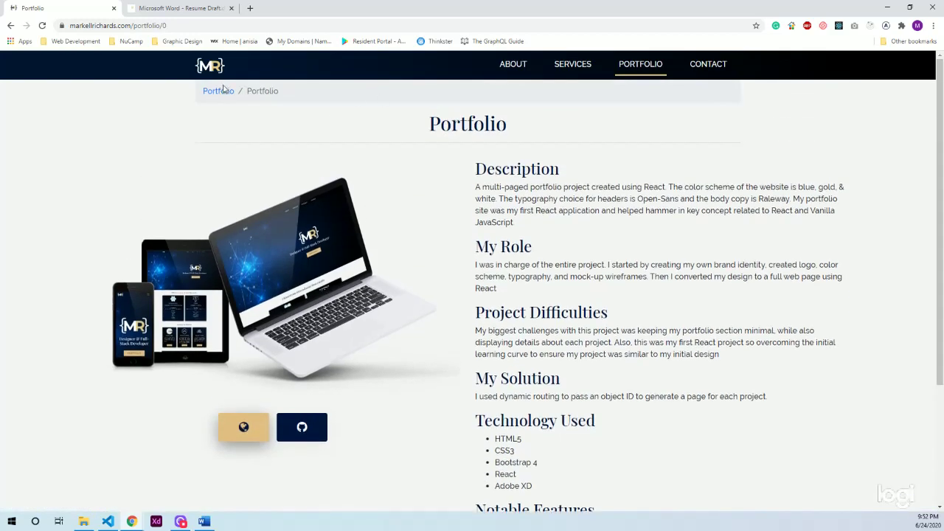
Step: Return to the project list, open the Business Card project and view both sides of the card in its image carousel
click(224, 90)
scroll(468, 254, down, 2)
click(292, 305)
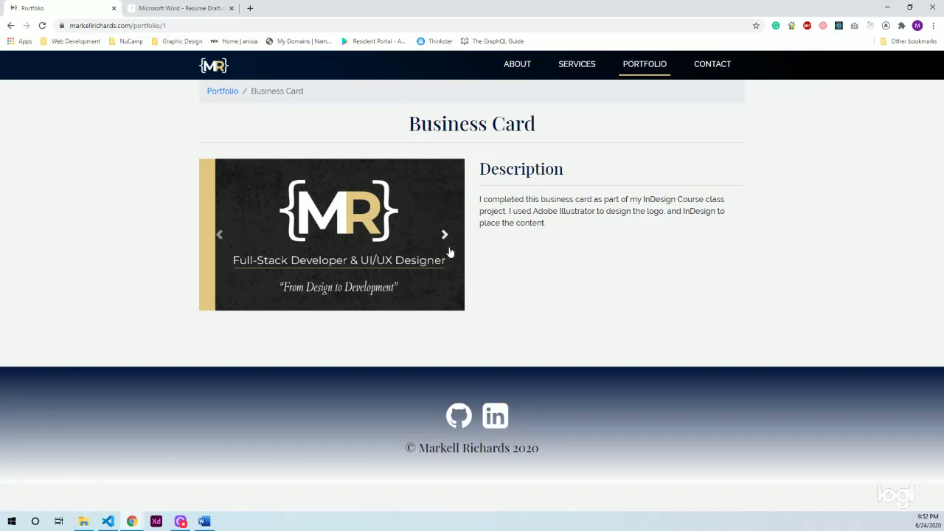
click(447, 237)
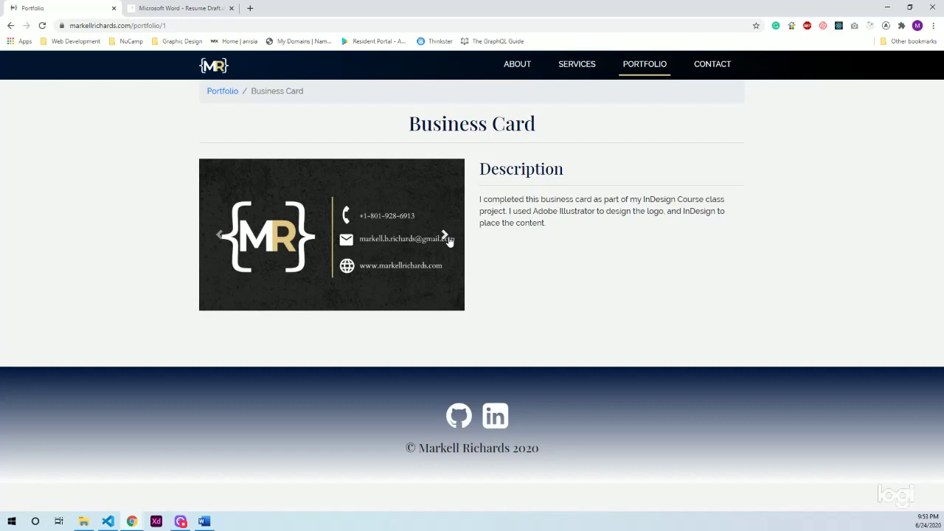
click(445, 236)
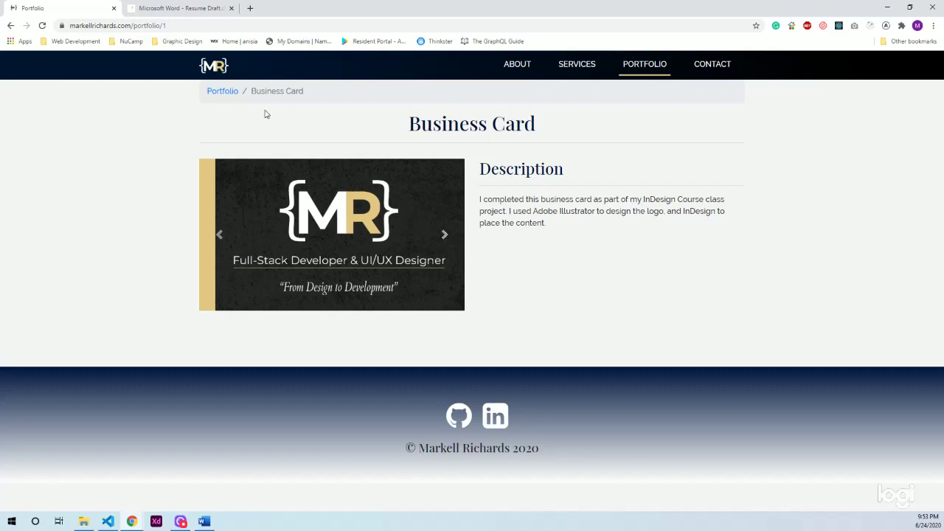
Step: Return to the project list, open the Business Letterhead project and review its breadcrumb, title and description
click(222, 91)
scroll(452, 360, down, 1)
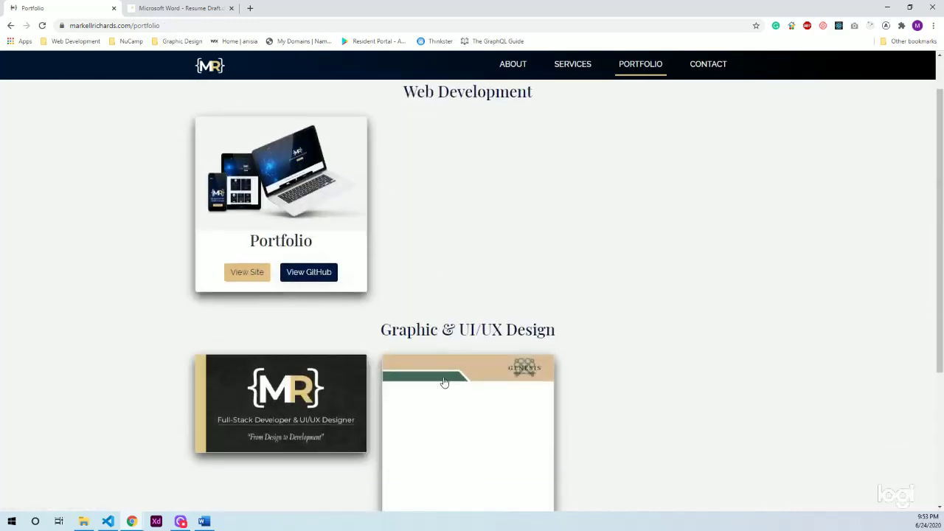
click(443, 382)
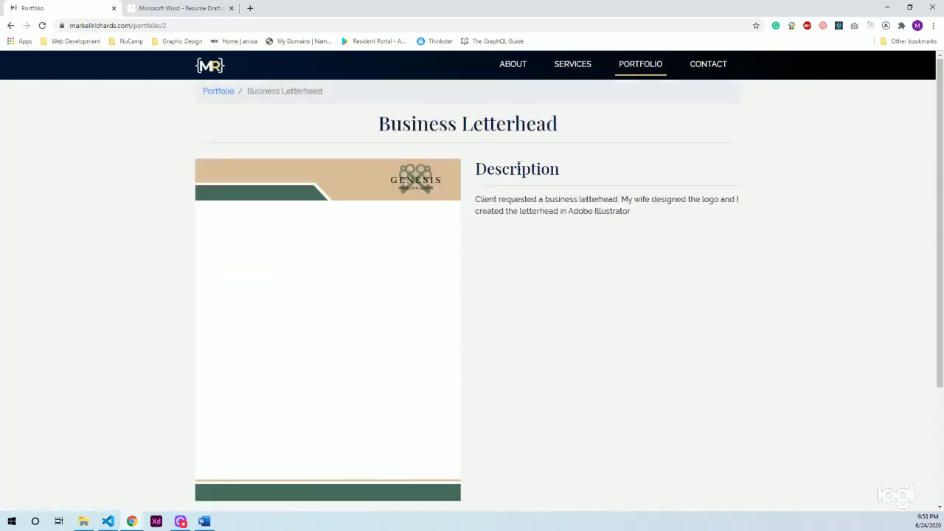
drag(248, 91, 338, 96)
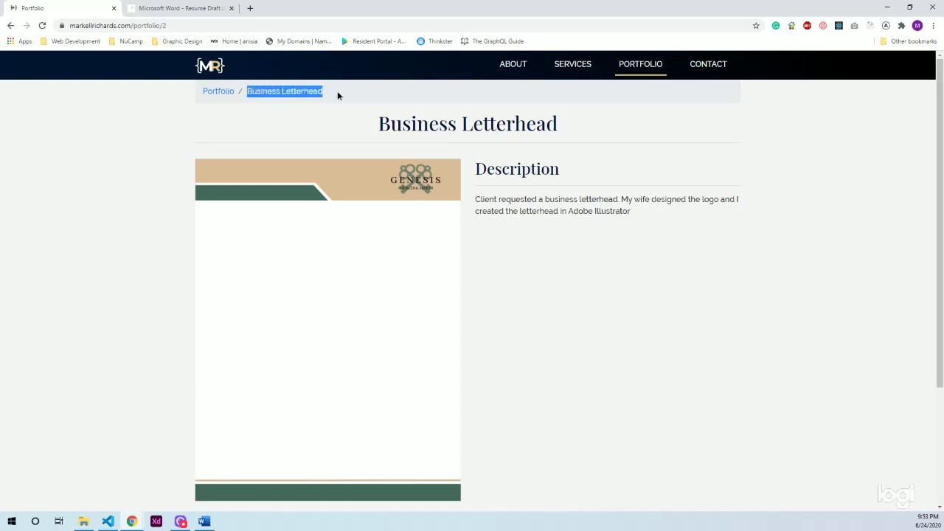
click(542, 138)
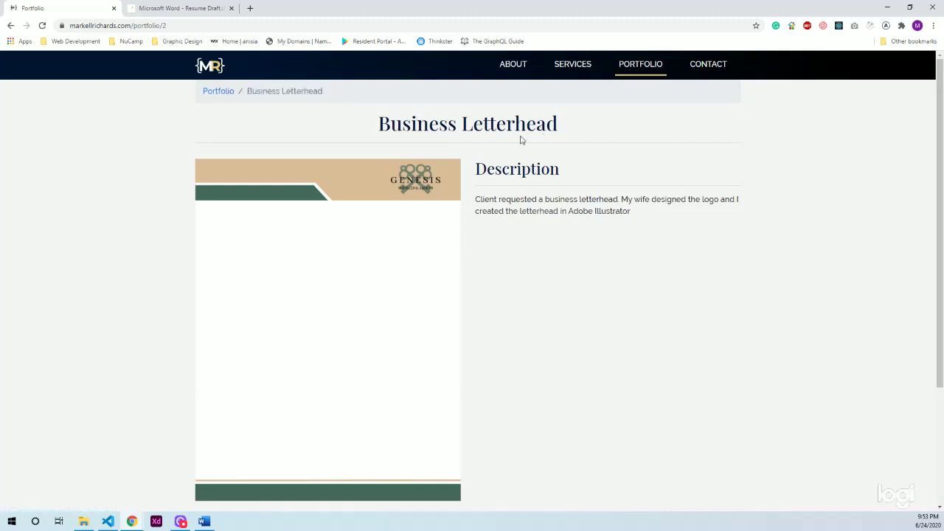
Step: Open the Contact page and view the contact form's fields down to the Submit button
click(706, 71)
scroll(431, 154, down, 1)
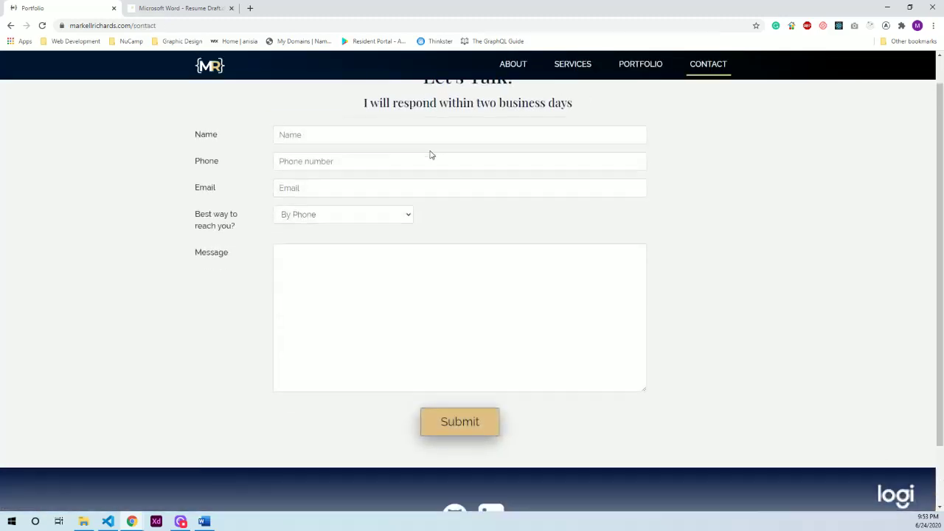
scroll(431, 155, down, 1)
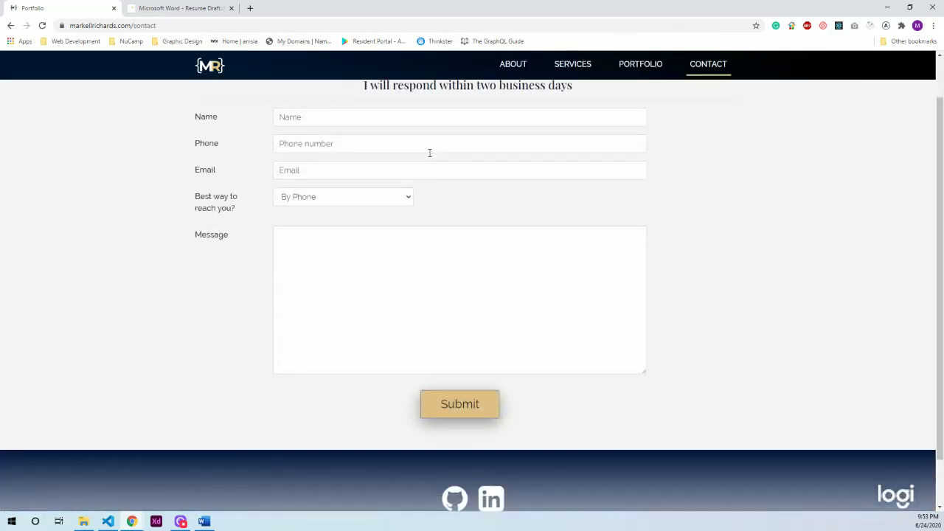